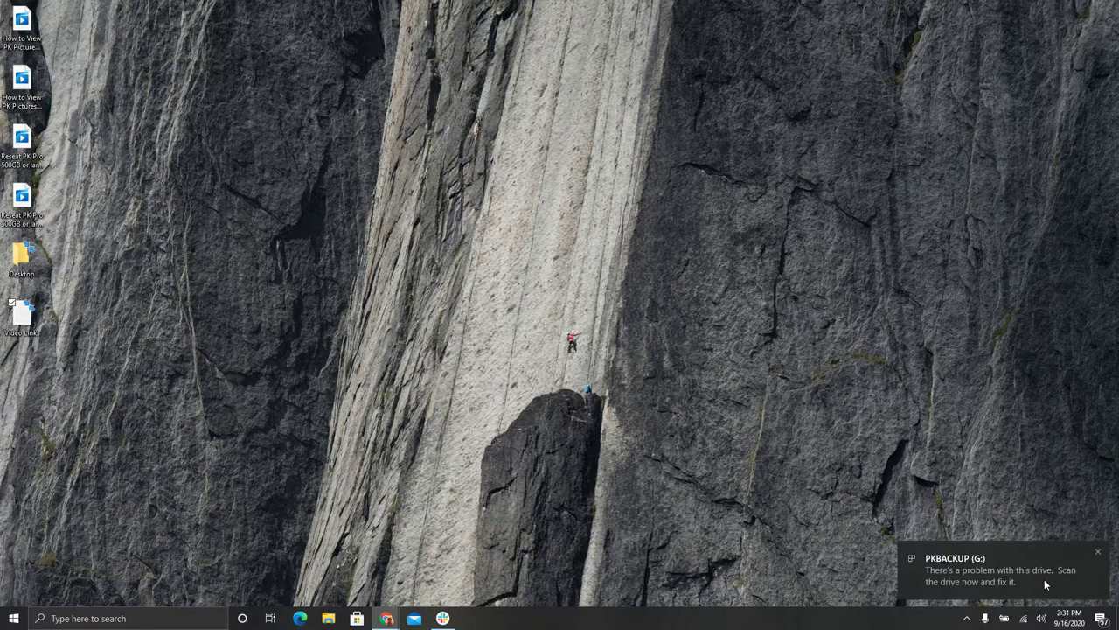
# - Dismiss the drive notification, select LaunchPictureKeeper, and close the PKBACKUP (G:) Explorer window
pyautogui.click(1099, 551)
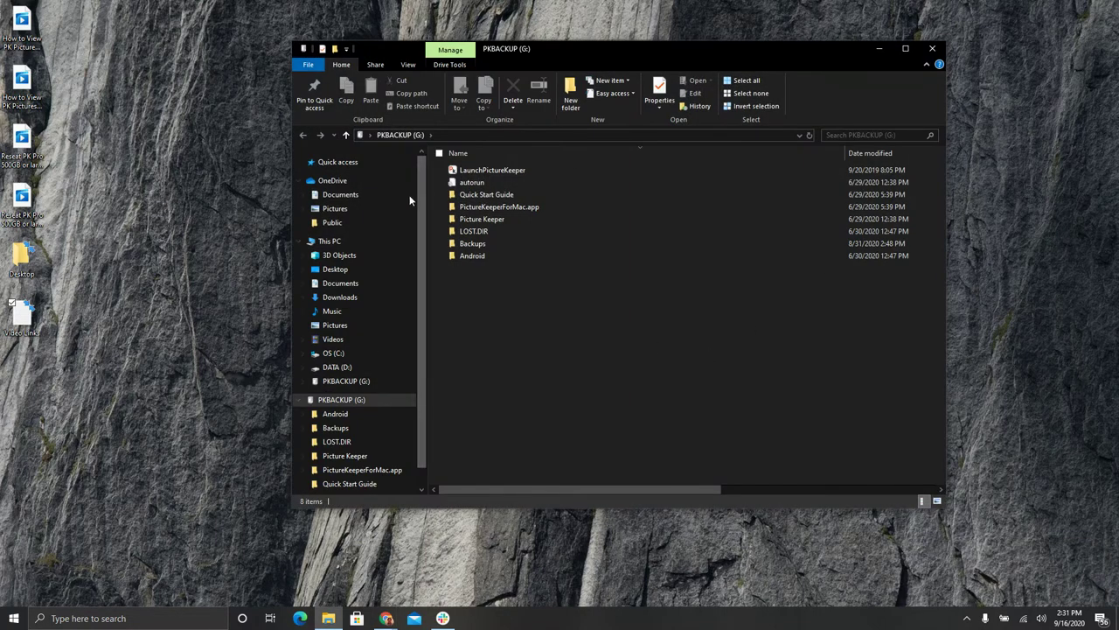
pyautogui.click(489, 175)
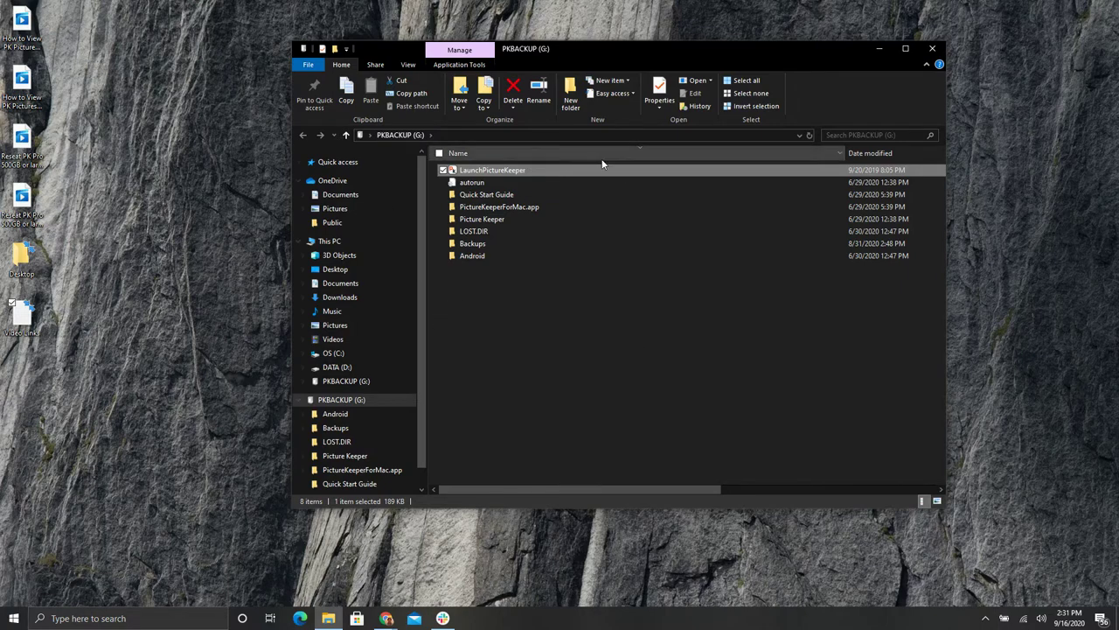
pyautogui.click(934, 50)
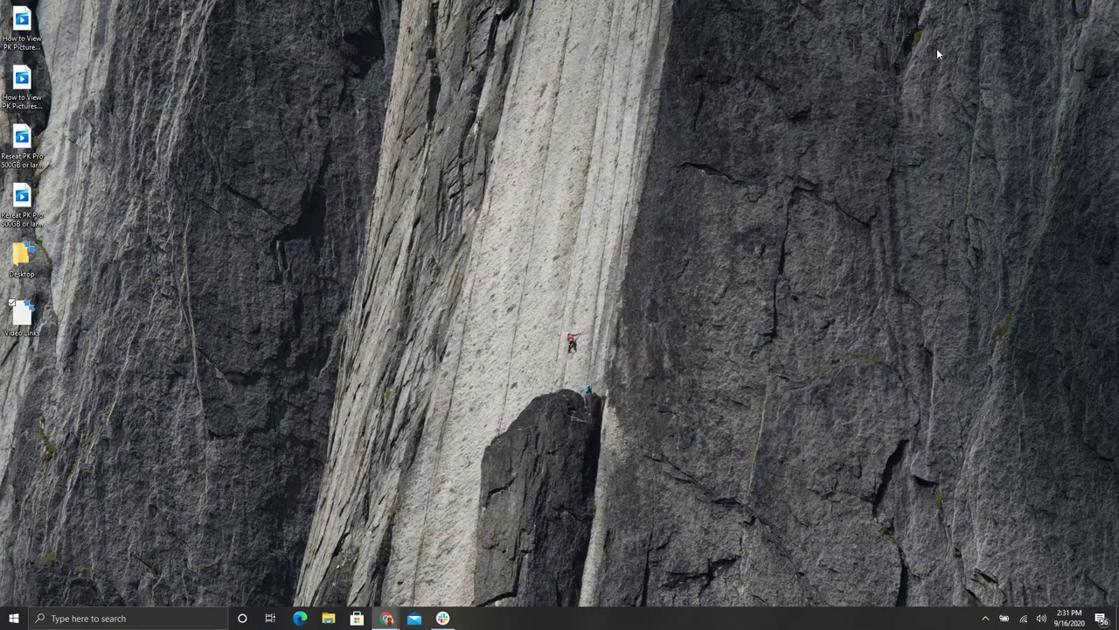
# - Reopen File Explorer, go through This PC into PKBACKUP (G:), and select LaunchPictureKeeper
pyautogui.click(326, 619)
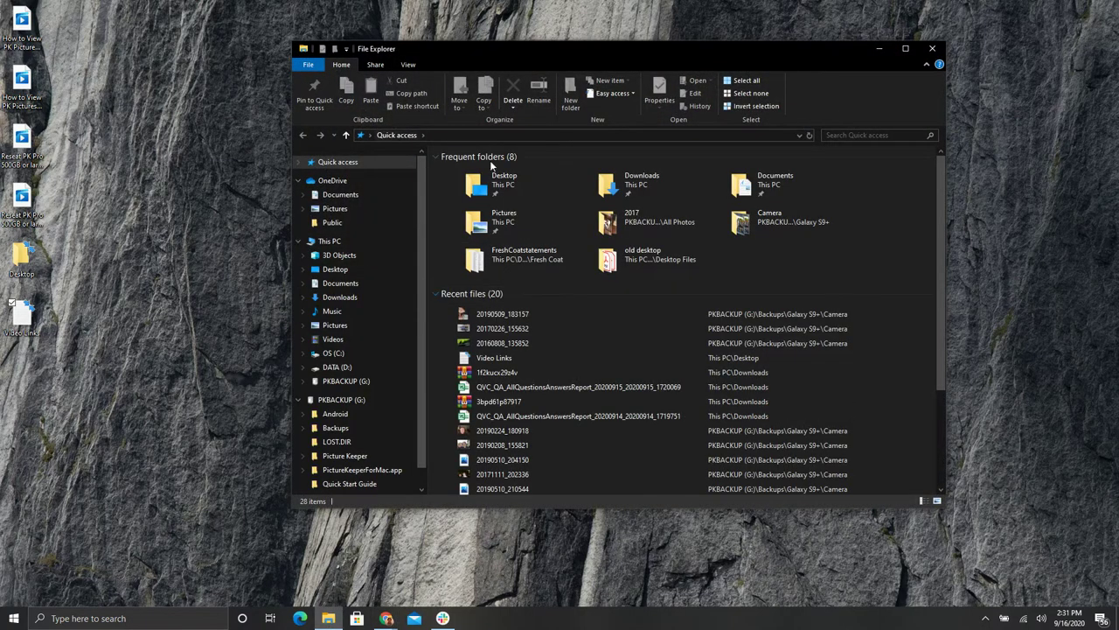
pyautogui.scroll(-1, 421, 190)
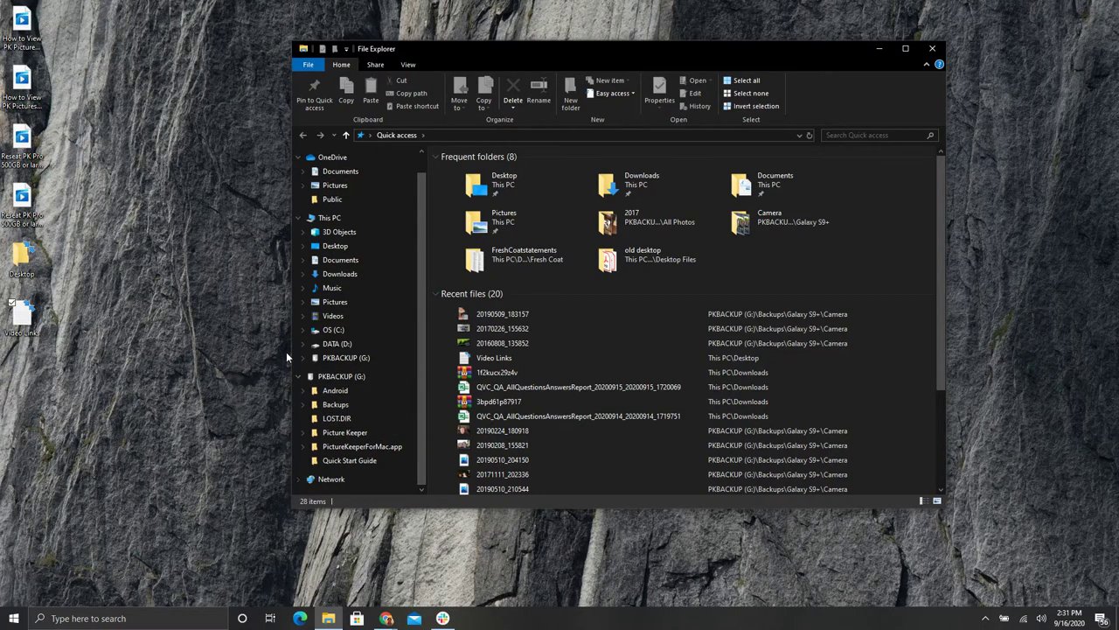
pyautogui.click(331, 220)
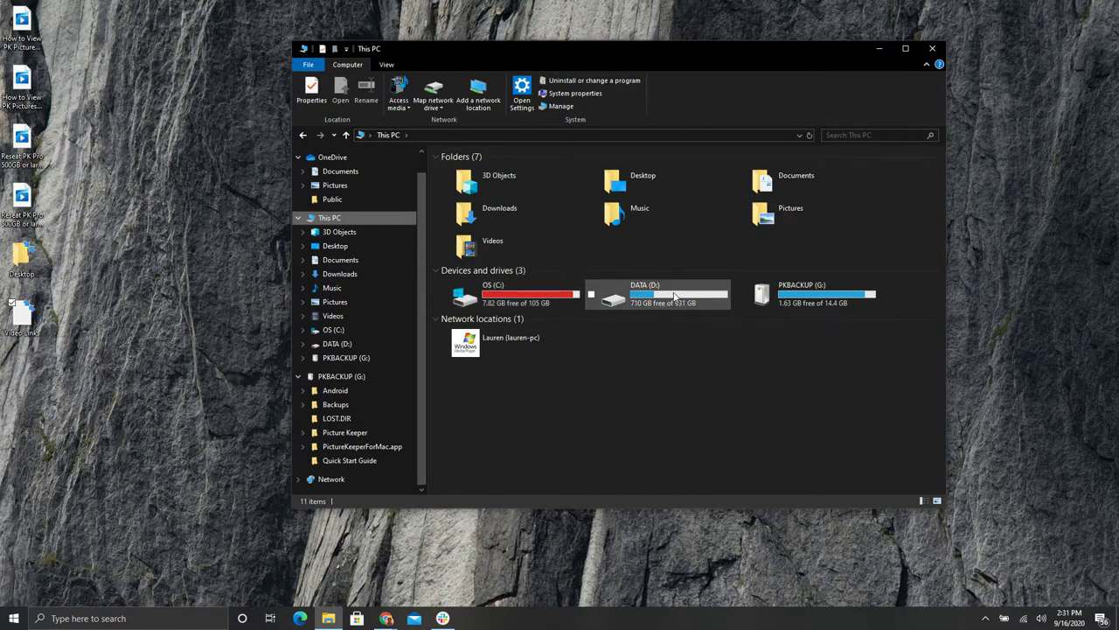
pyautogui.click(822, 298)
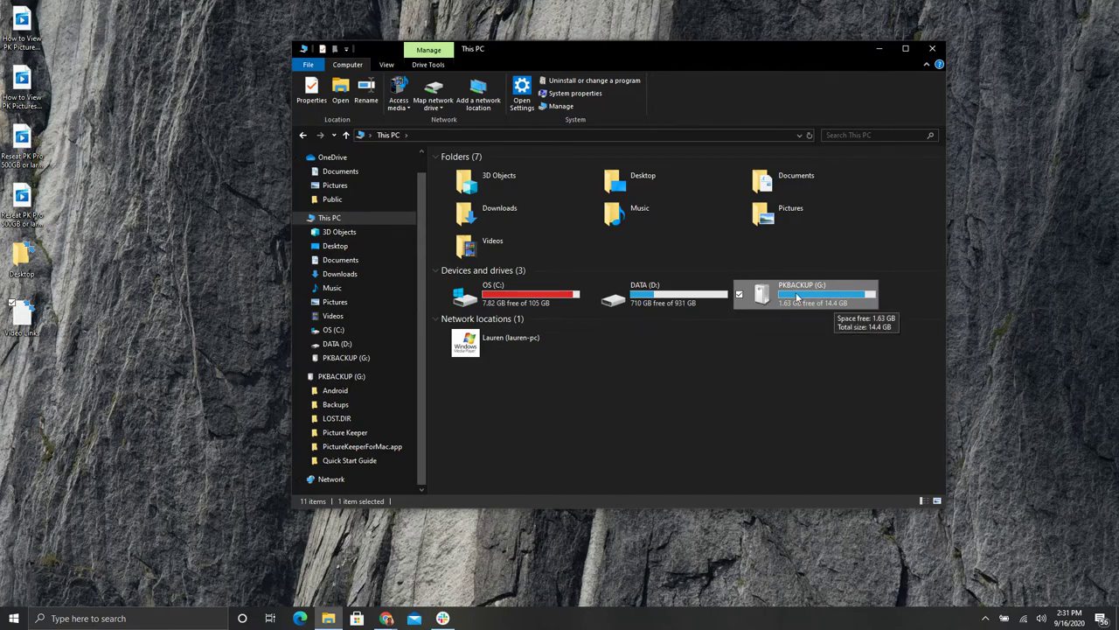
pyautogui.doubleClick(797, 297)
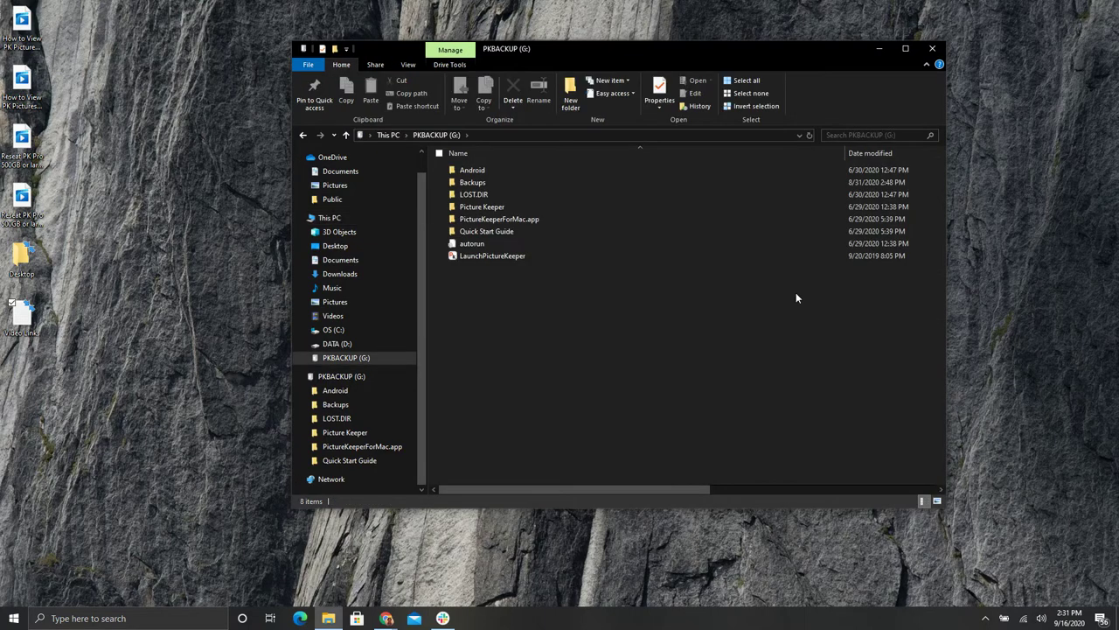
pyautogui.click(481, 259)
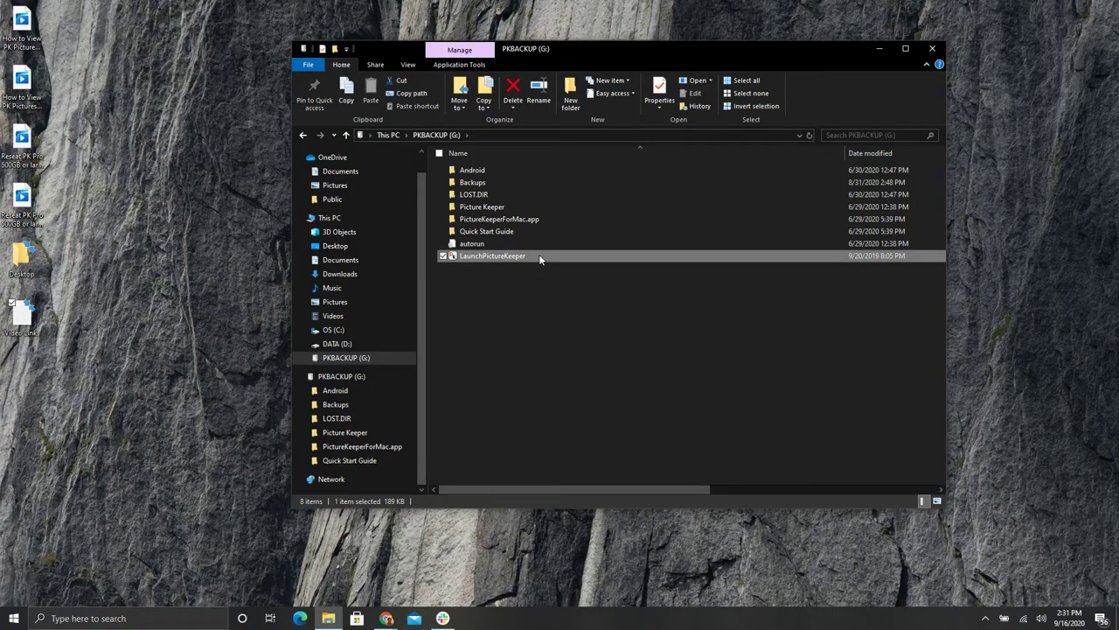
# - Launch Picture Keeper from LaunchPictureKeeper and close the Explorer window behind it
pyautogui.doubleClick(538, 255)
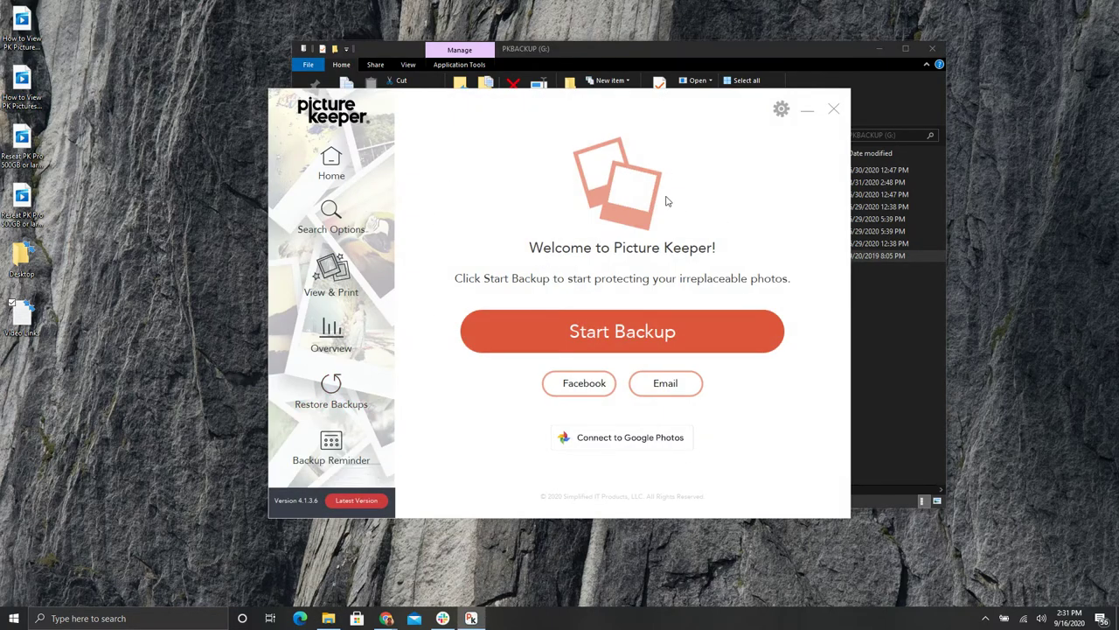
pyautogui.click(836, 42)
pyautogui.click(933, 48)
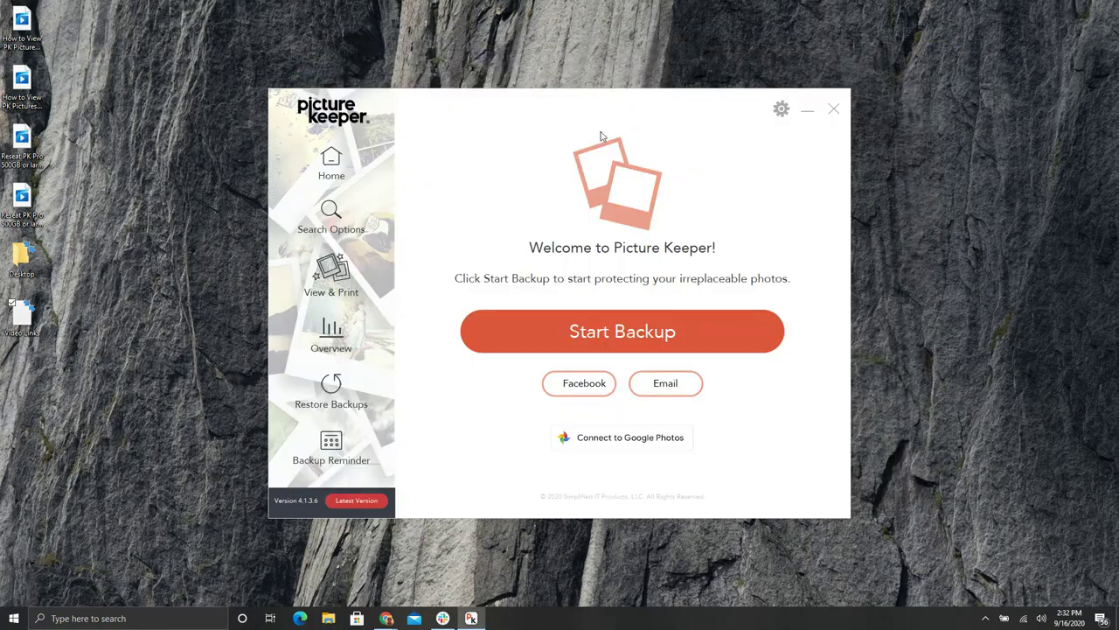
pyautogui.moveTo(556, 135); pyautogui.dragTo(548, 85)
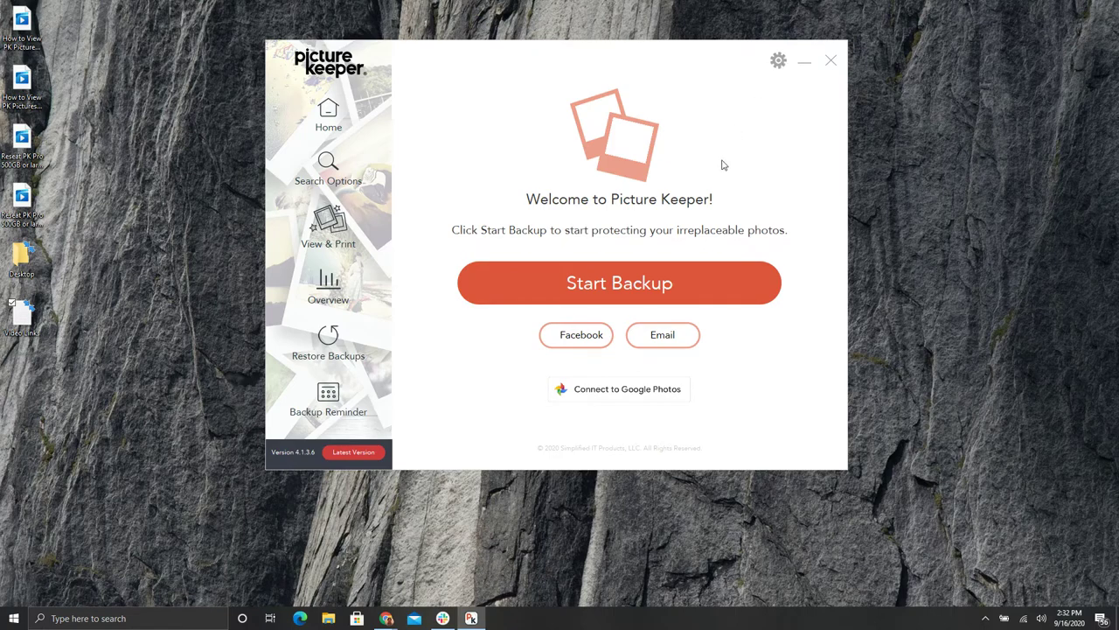
# - Run Update Picture Keeper from the gear menu and confirm it is already the latest version
pyautogui.click(778, 61)
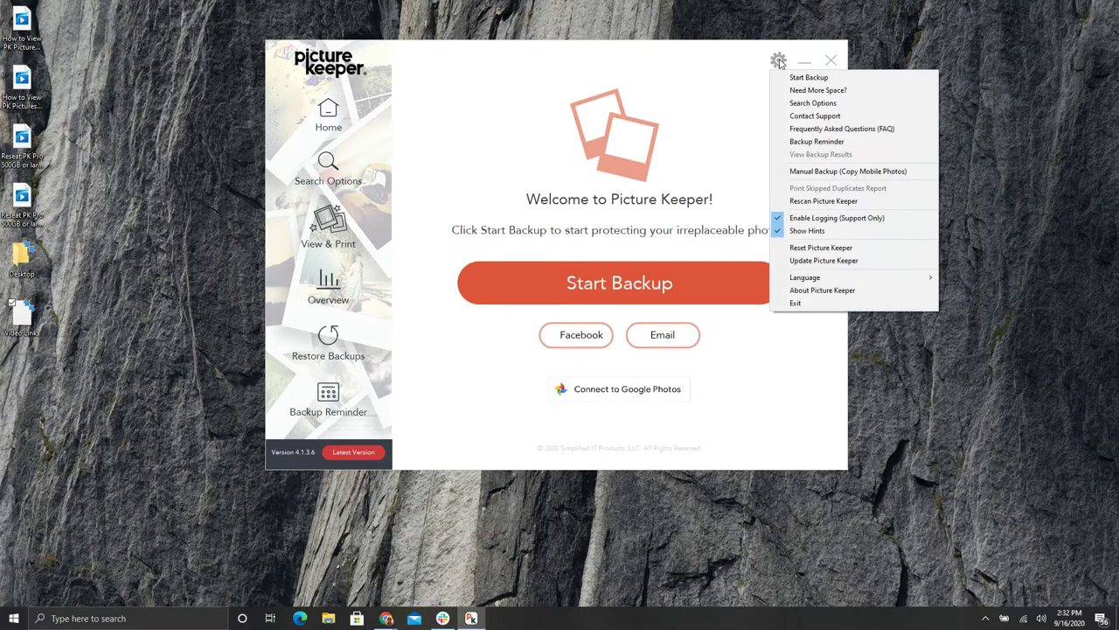
pyautogui.click(821, 261)
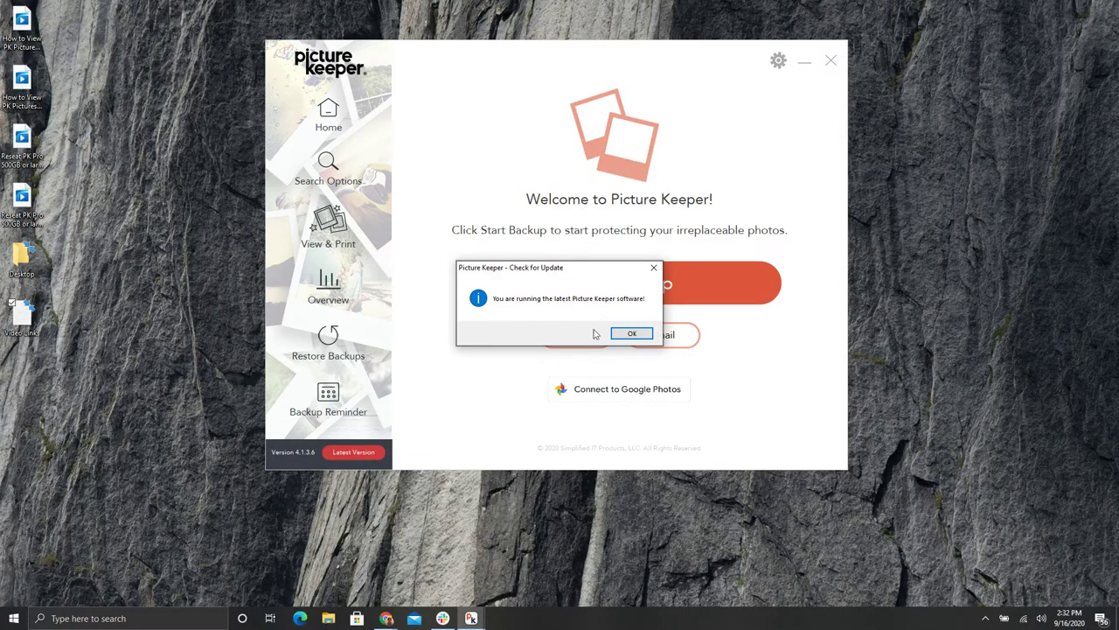
pyautogui.click(630, 333)
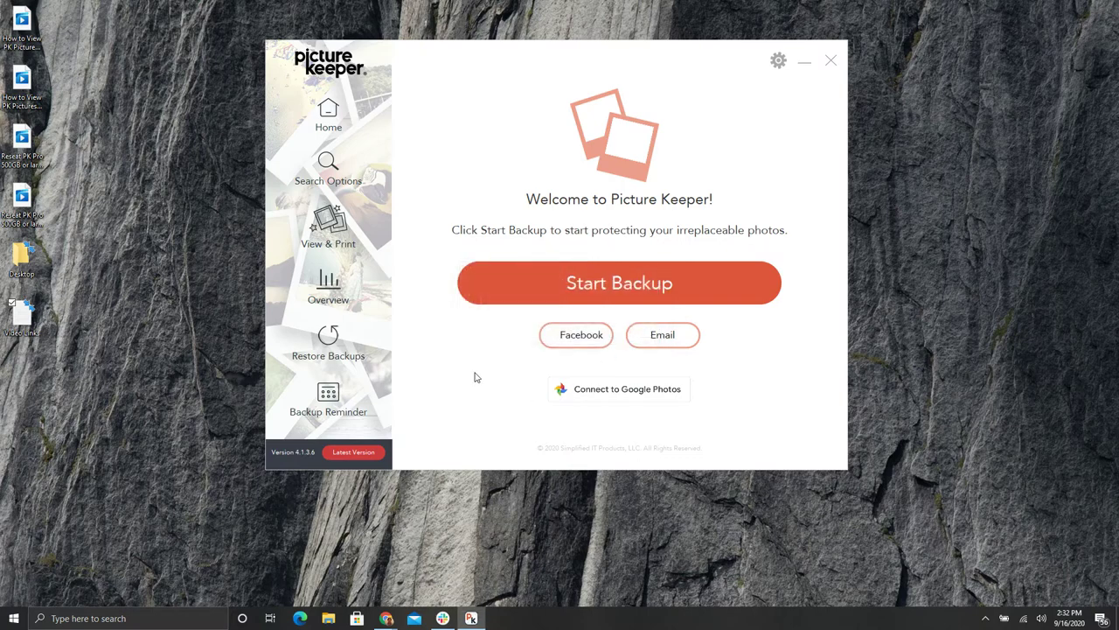
# - Switch to the Backups view and select the Galaxy S5, Galaxy S9+ and iPhone folders in turn
pyautogui.click(330, 229)
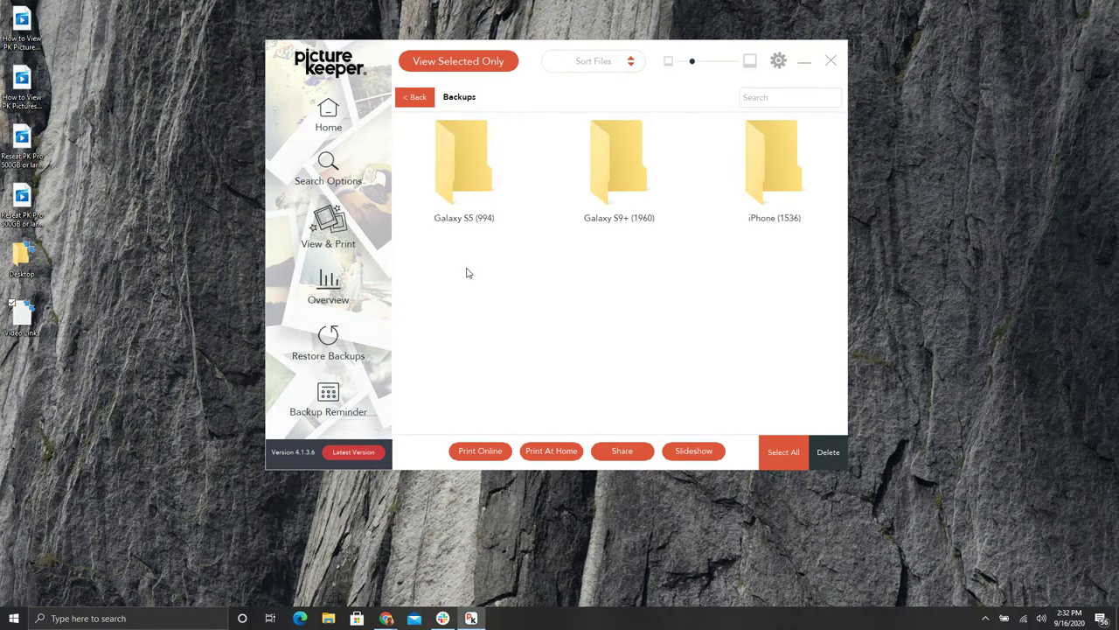
pyautogui.click(458, 171)
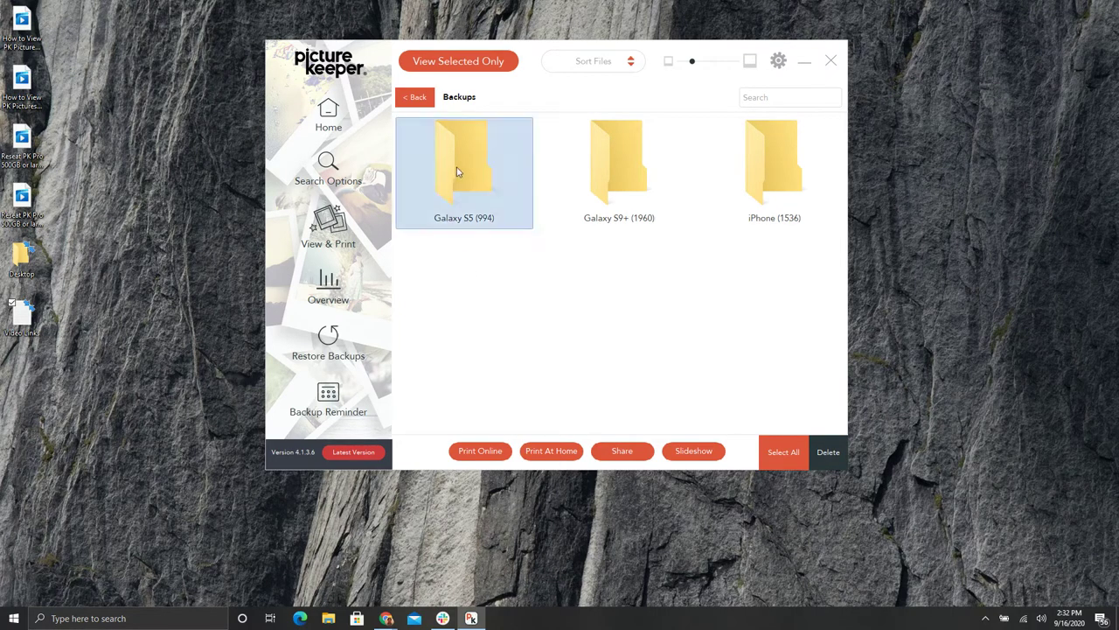
pyautogui.click(618, 176)
pyautogui.click(769, 173)
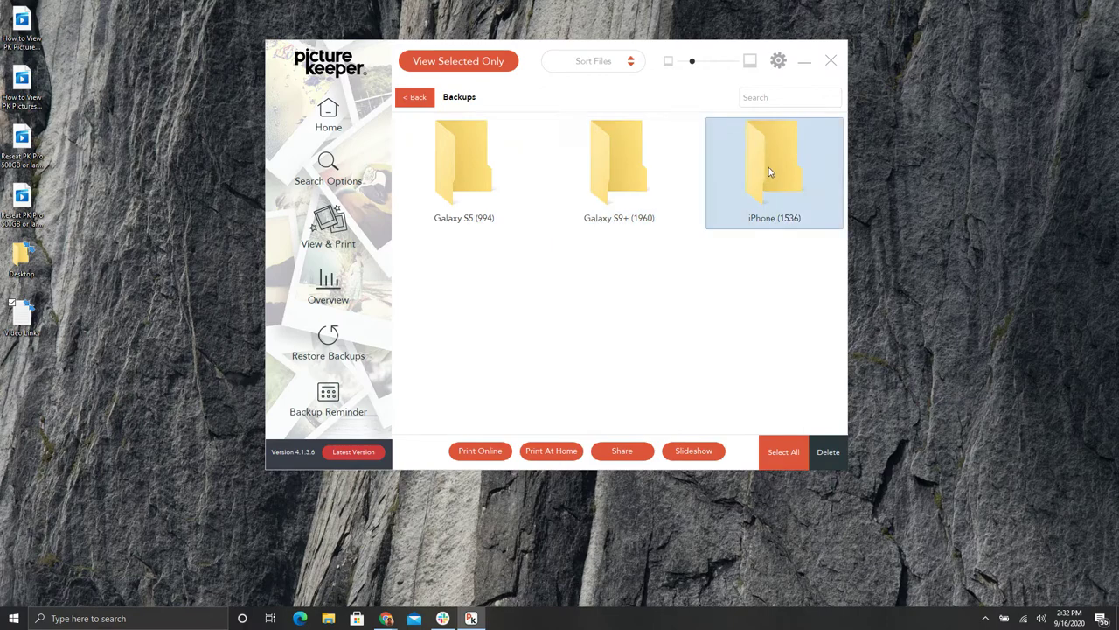
pyautogui.click(608, 164)
pyautogui.click(450, 175)
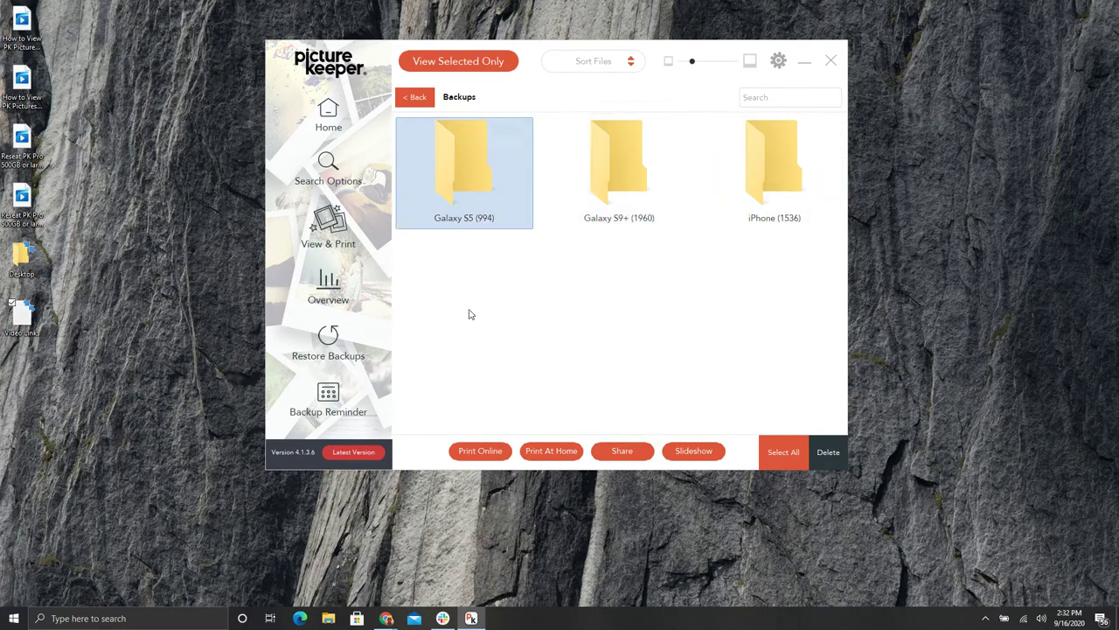
pyautogui.click(606, 163)
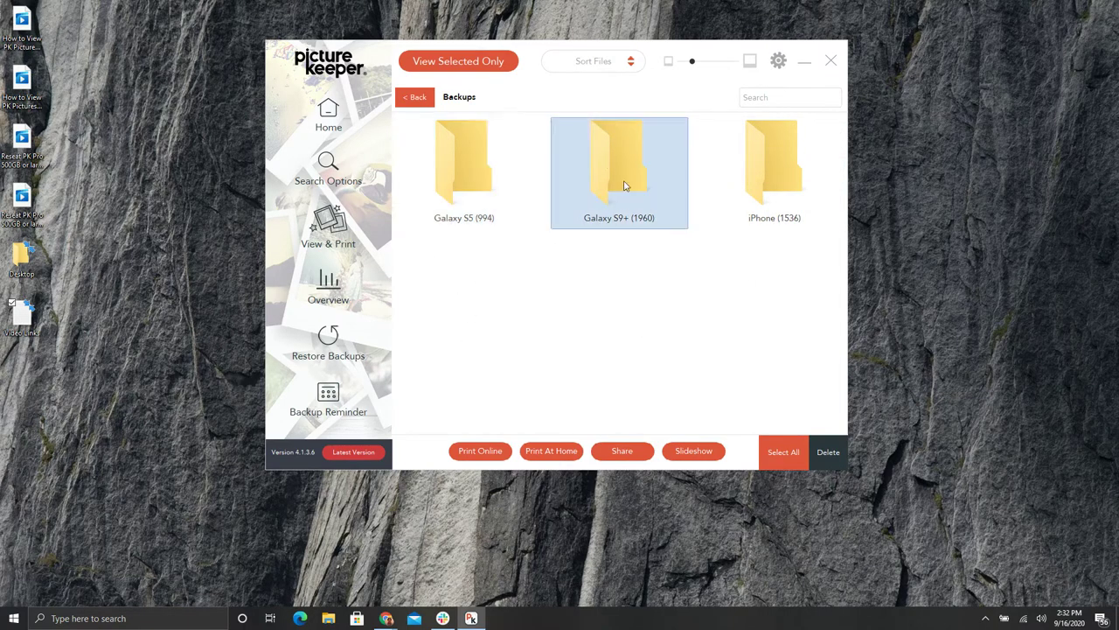
pyautogui.click(769, 176)
pyautogui.click(604, 161)
pyautogui.click(466, 196)
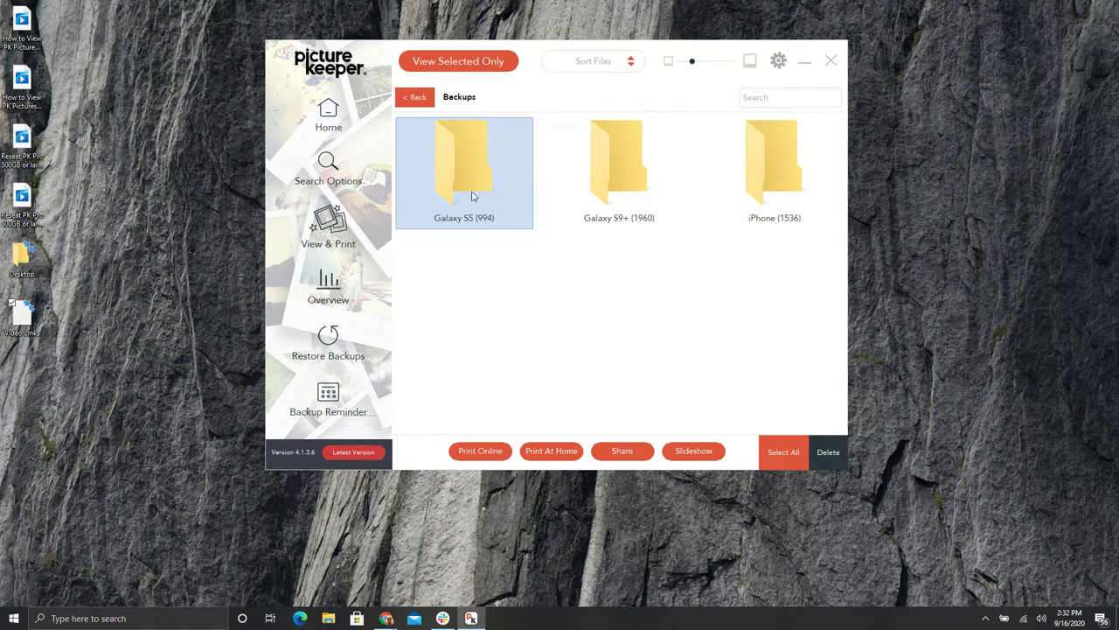
pyautogui.click(639, 164)
pyautogui.click(780, 170)
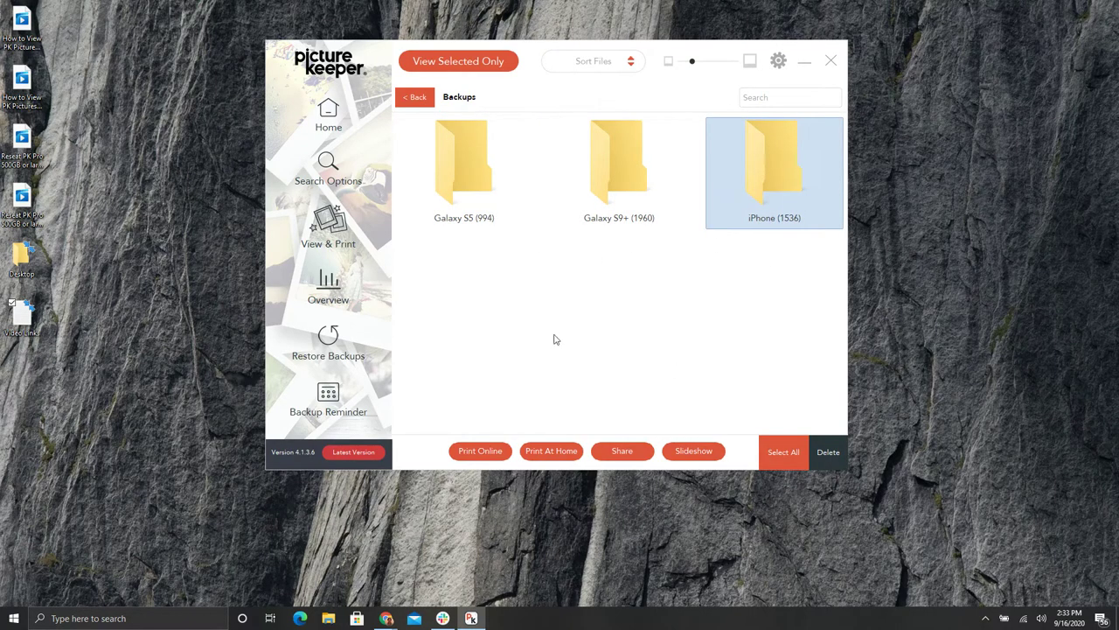
pyautogui.click(462, 177)
pyautogui.click(616, 169)
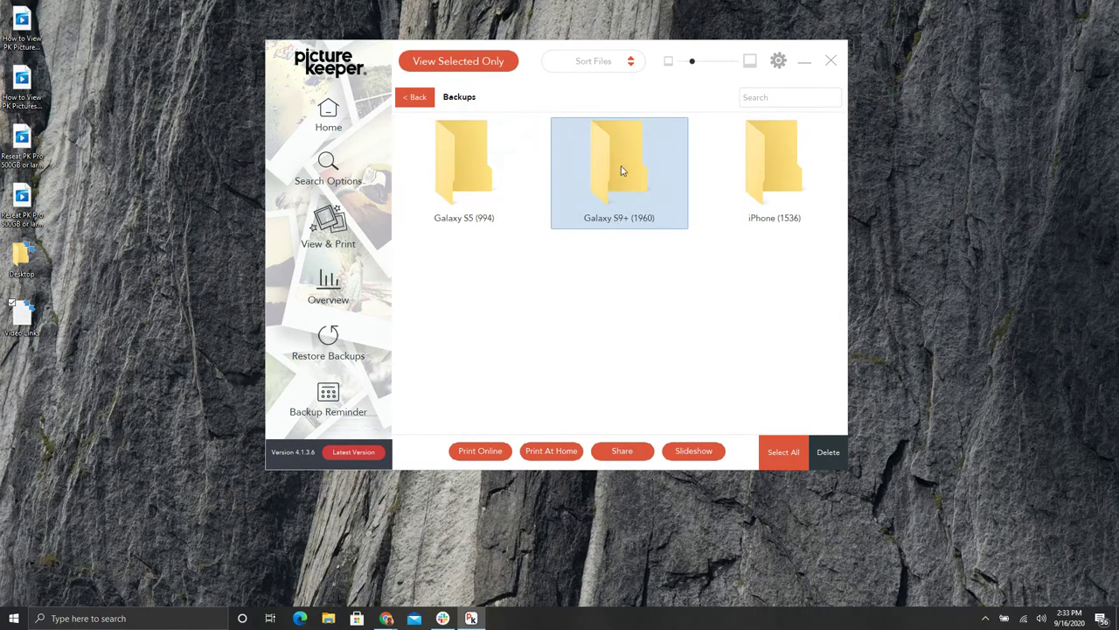
# - Open Galaxy S9+ then its Camera folder, and scroll through the photo thumbnails
pyautogui.doubleClick(621, 171)
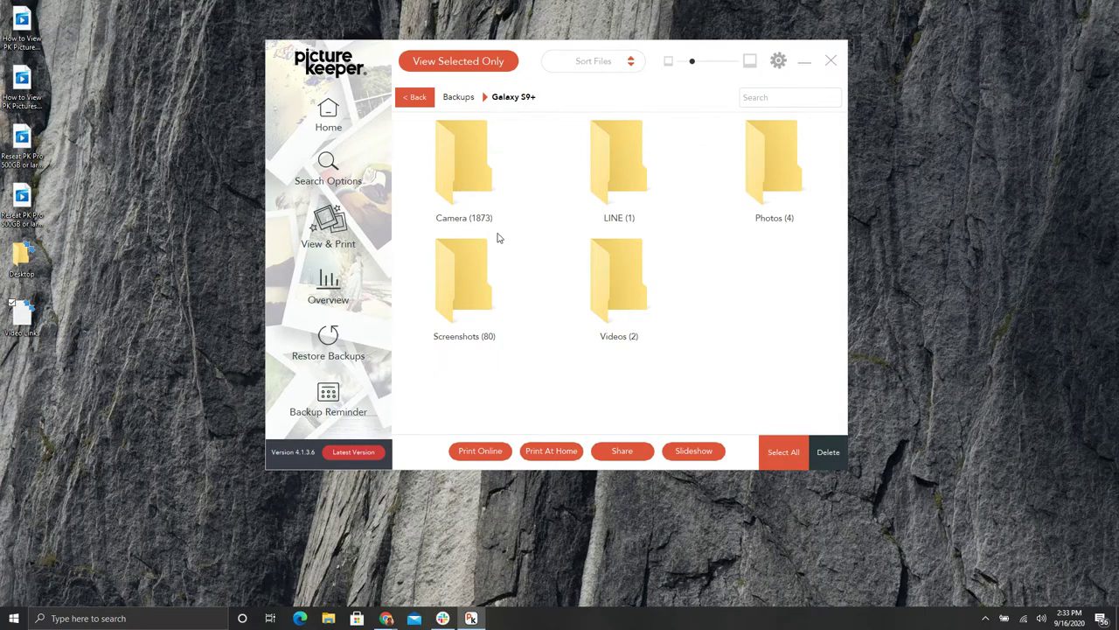
pyautogui.doubleClick(464, 172)
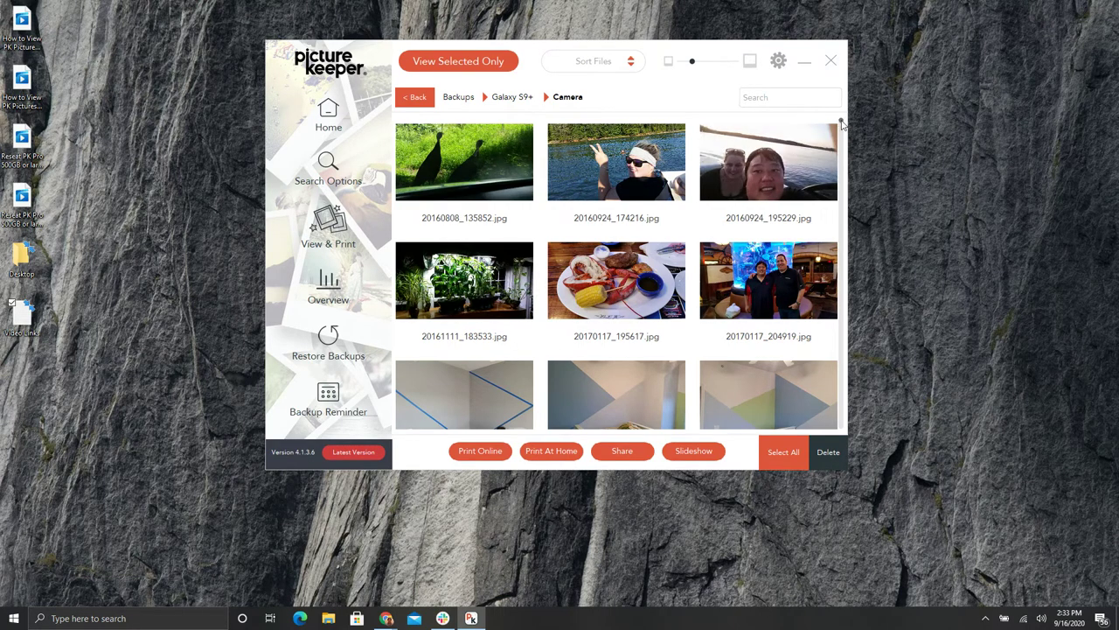
pyautogui.moveTo(842, 125); pyautogui.dragTo(861, 349)
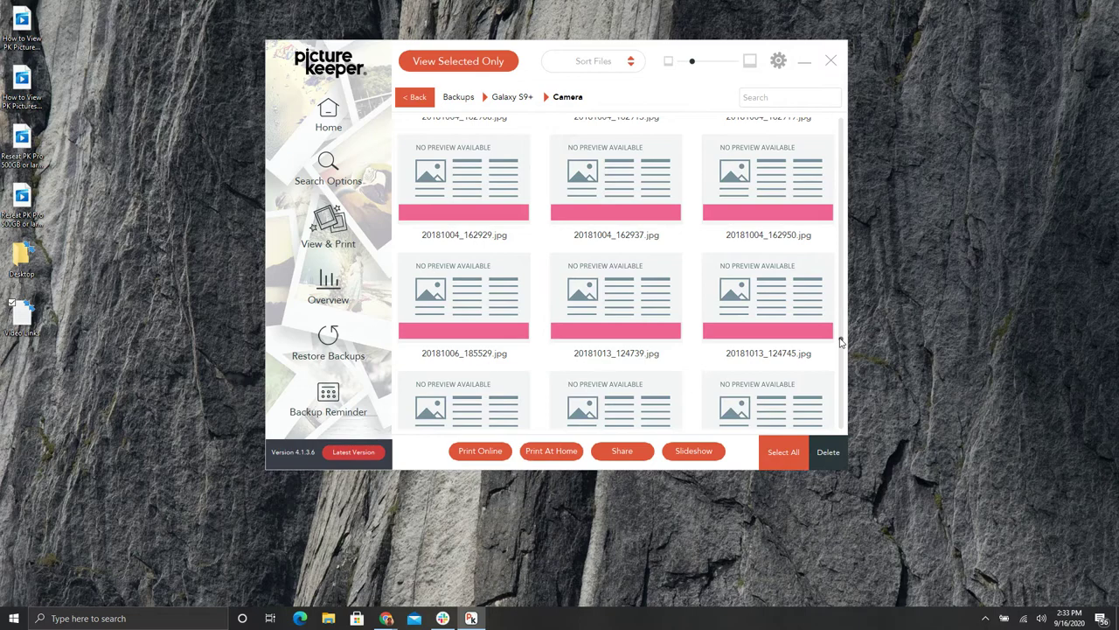
pyautogui.moveTo(841, 341); pyautogui.dragTo(842, 393)
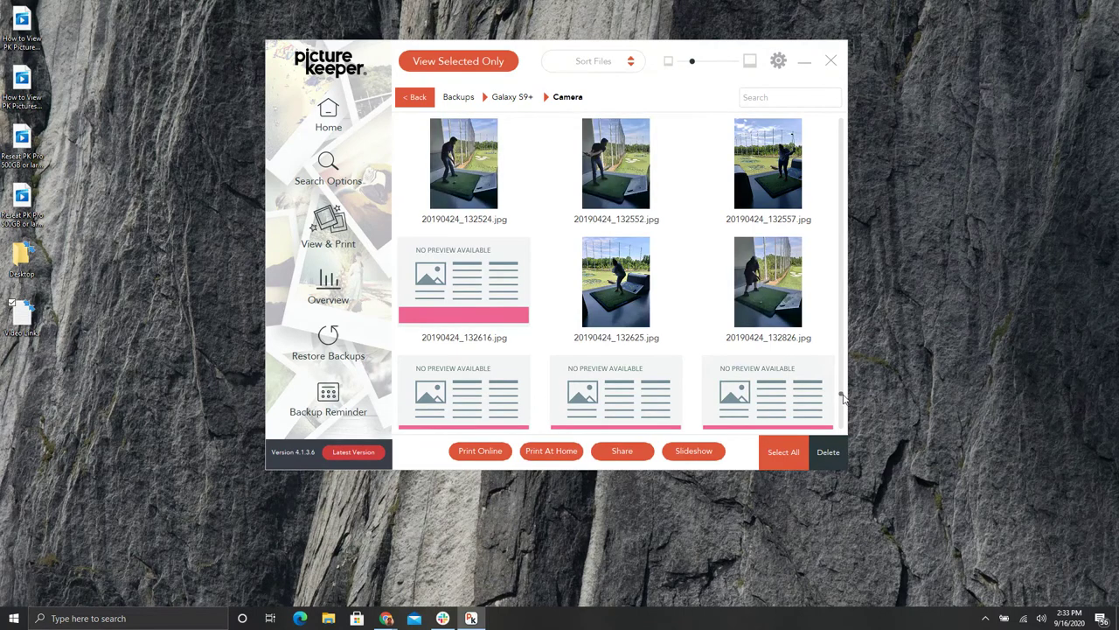
pyautogui.moveTo(842, 395); pyautogui.dragTo(841, 122)
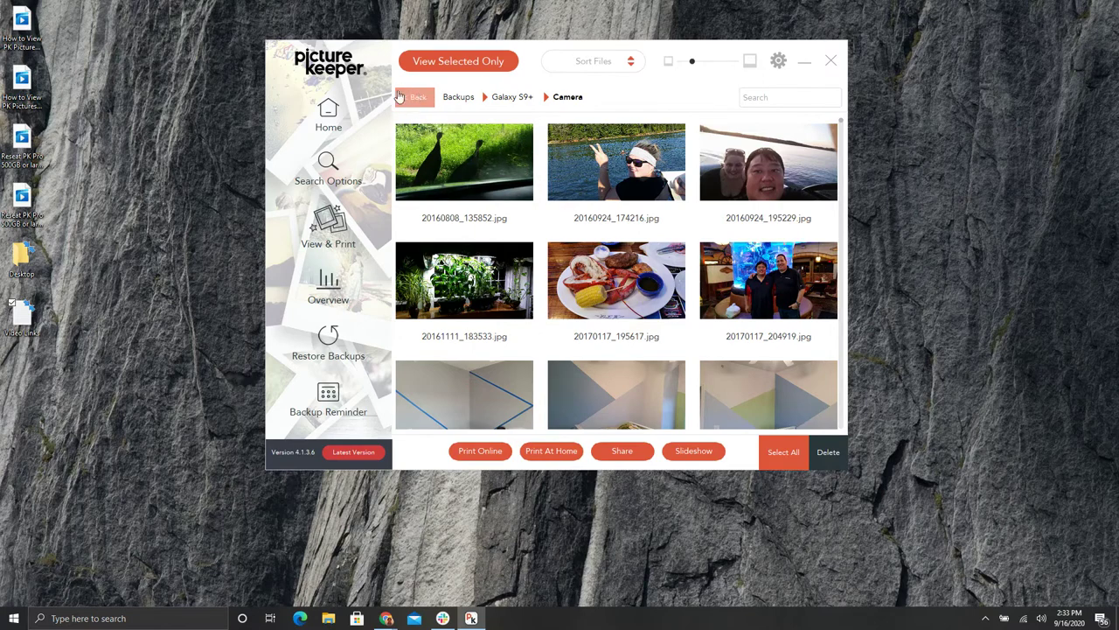
# - Look inside the Galaxy S9+ Photos folder and return to the Galaxy S9+ folder list
pyautogui.click(417, 98)
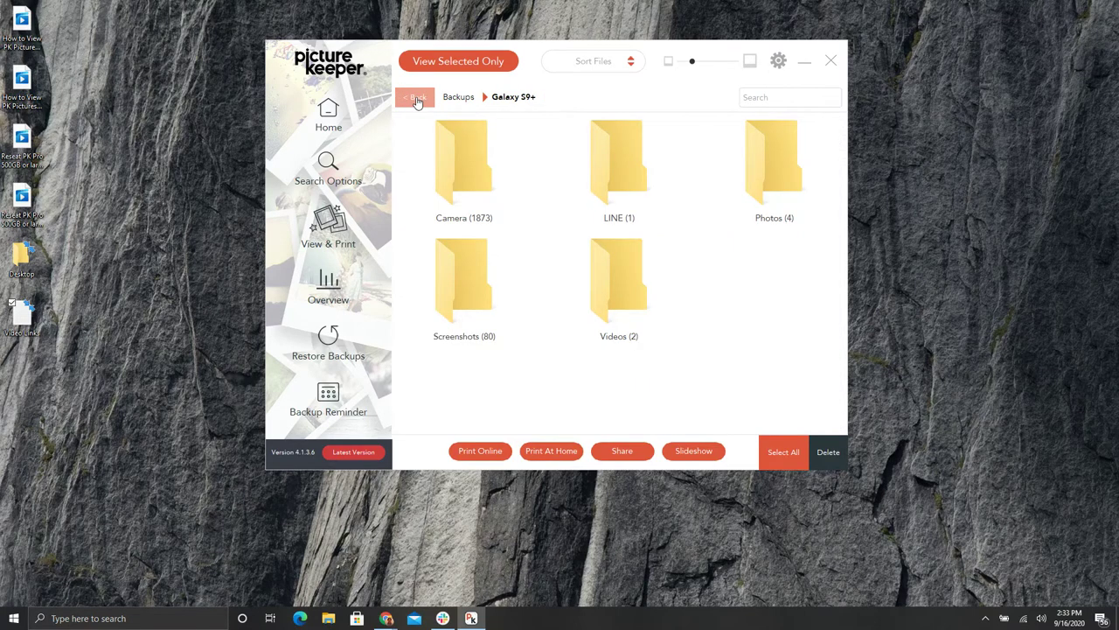
pyautogui.doubleClick(774, 183)
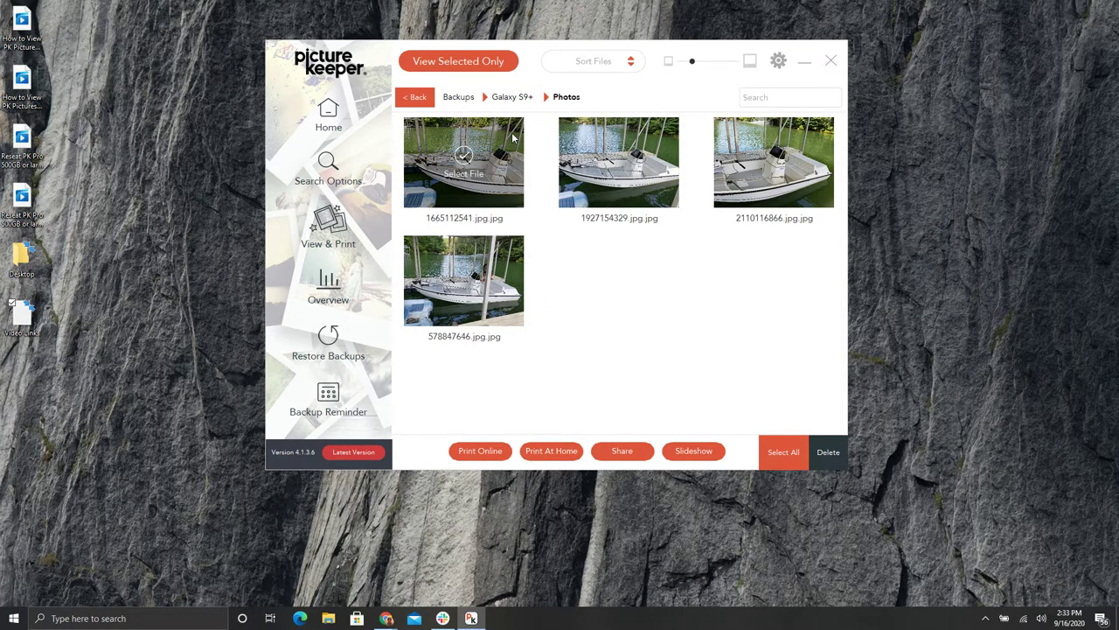
pyautogui.click(417, 100)
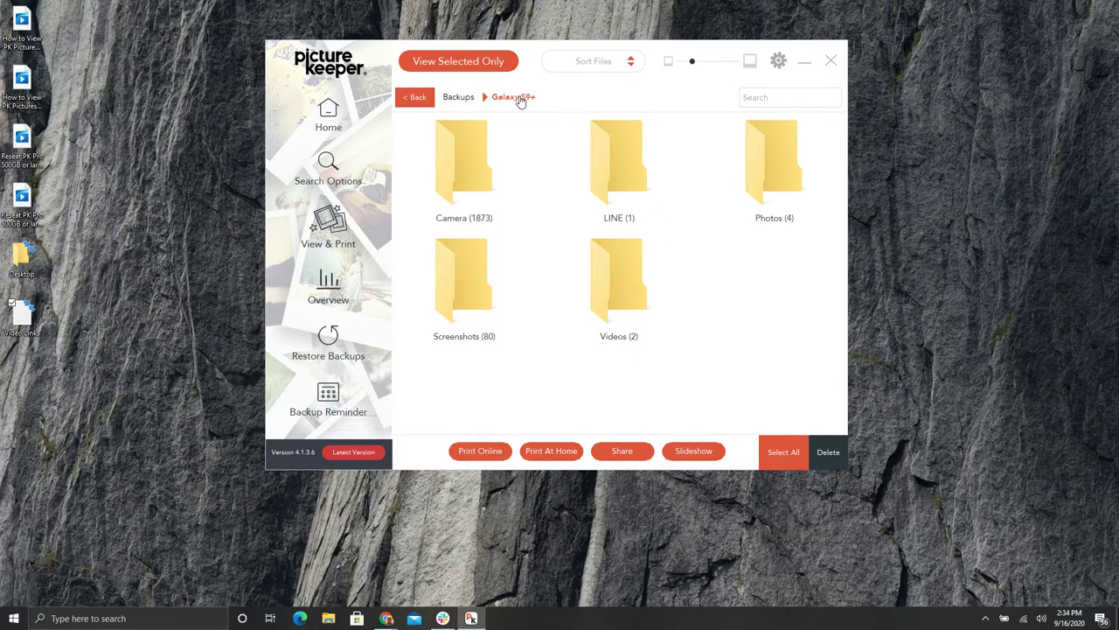
# - Go up to Backups and reopen Galaxy S9+ > Camera until its thumbnails load
pyautogui.click(458, 99)
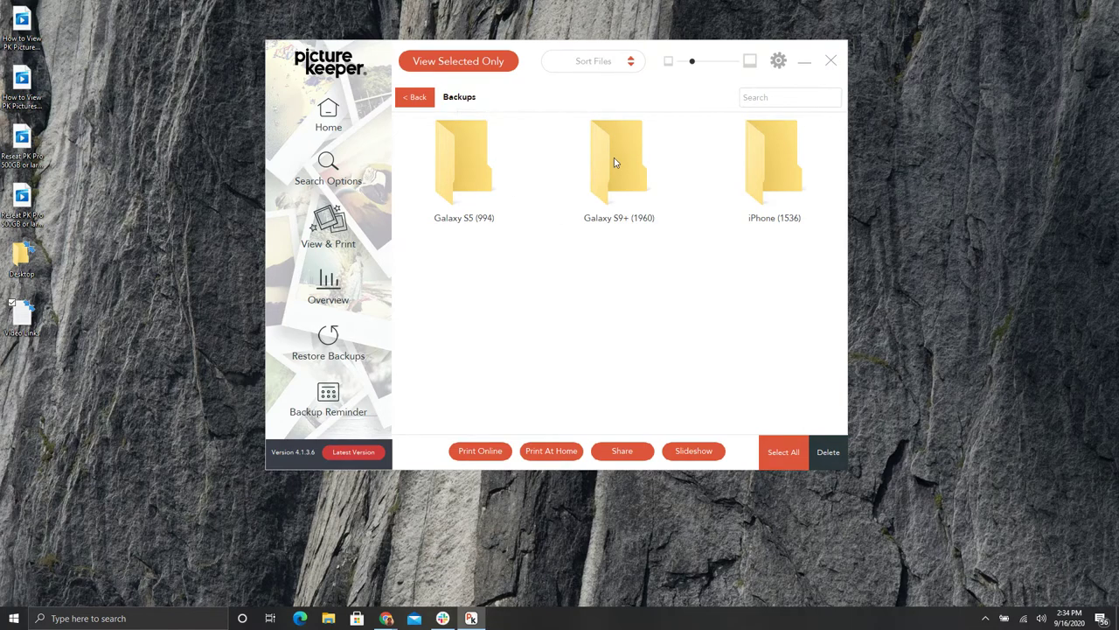
pyautogui.doubleClick(630, 175)
pyautogui.doubleClick(463, 166)
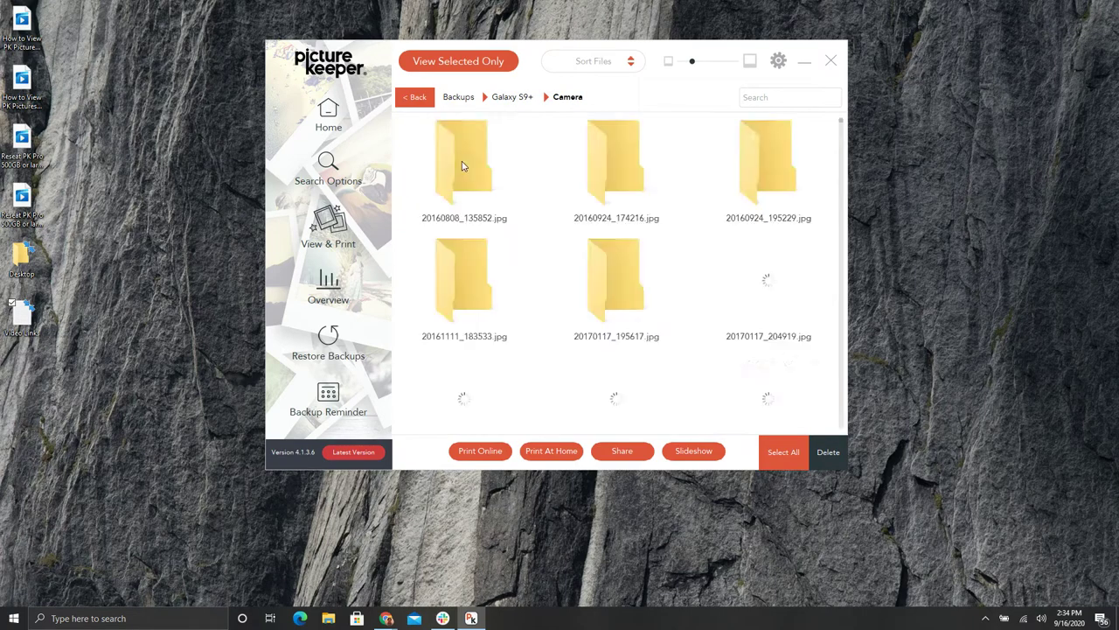
pyautogui.moveTo(615, 288)
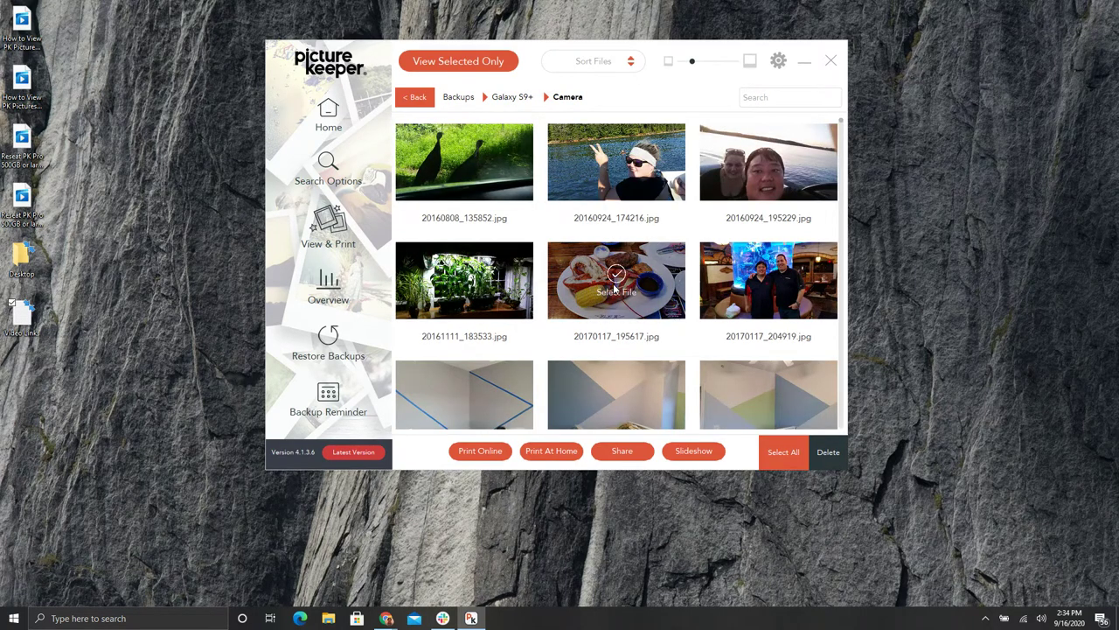
# - Choose Oldest First in the Sort Files dropdown so the list starts at 20190509_183157.jpg
pyautogui.click(632, 63)
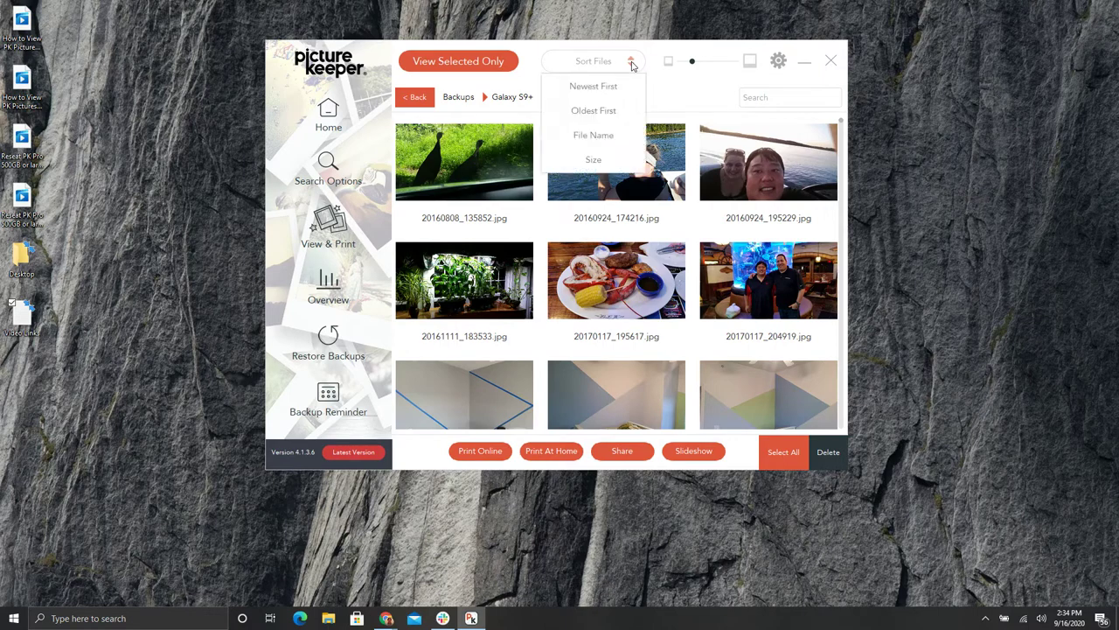
pyautogui.click(586, 113)
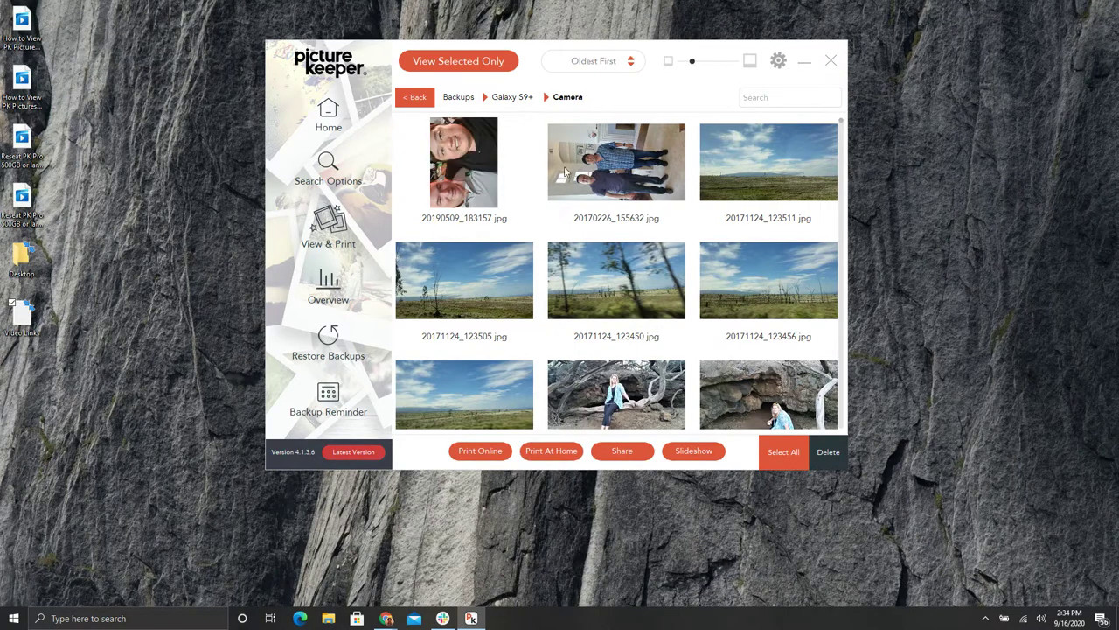
# - Open 20190509_183157 and 20170226_155632 in Photo Viewer, rotate 20170226_155632 upright, then reopen Camera
pyautogui.doubleClick(490, 193)
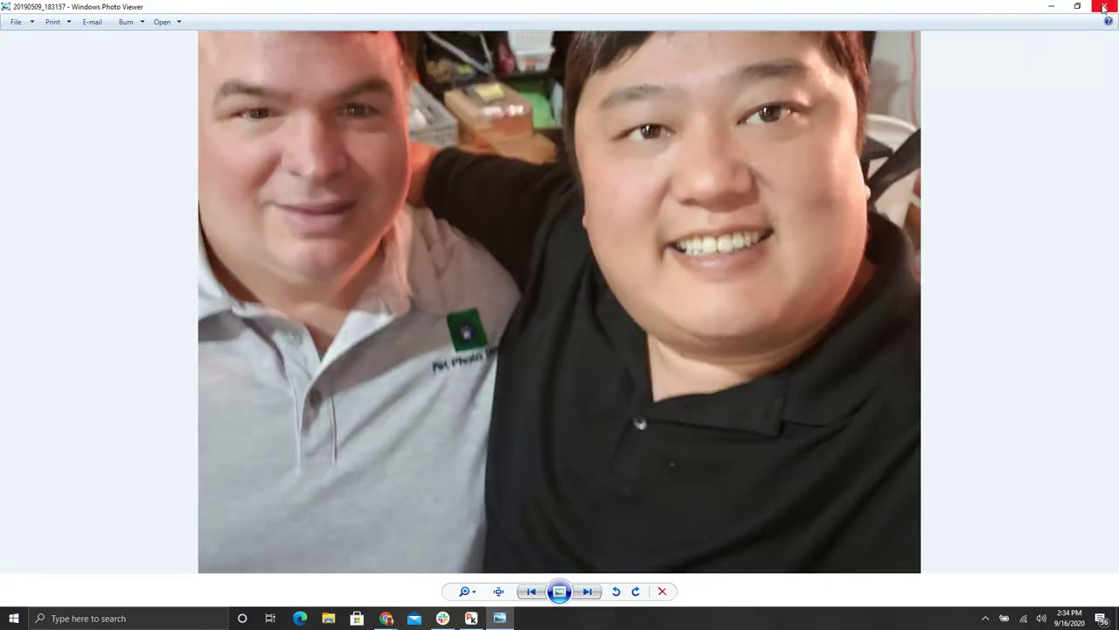
pyautogui.click(1103, 7)
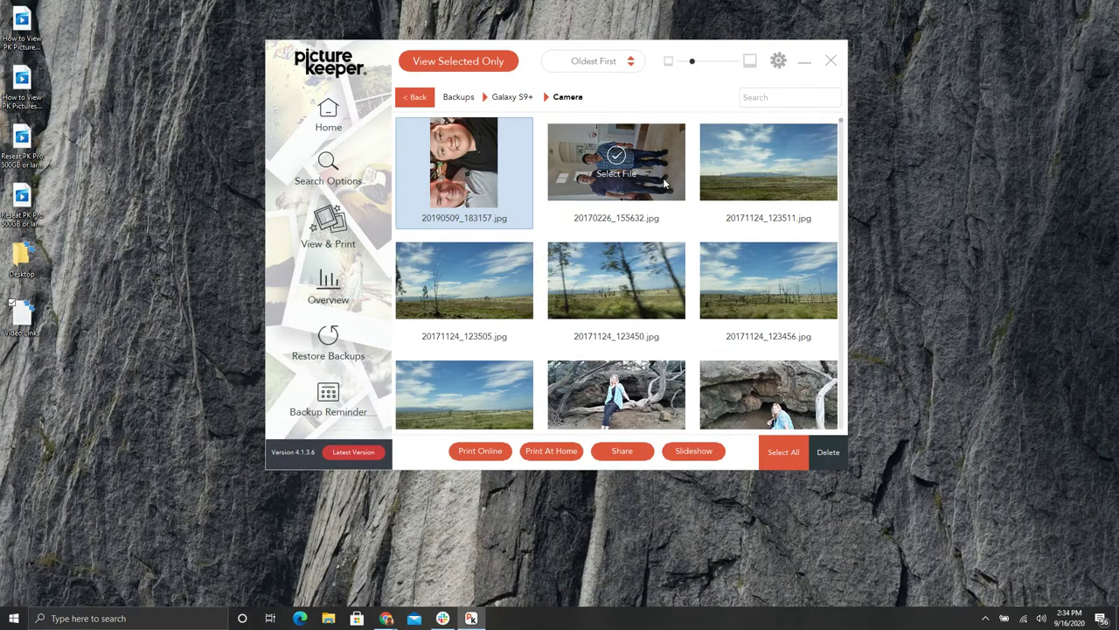
pyautogui.doubleClick(665, 182)
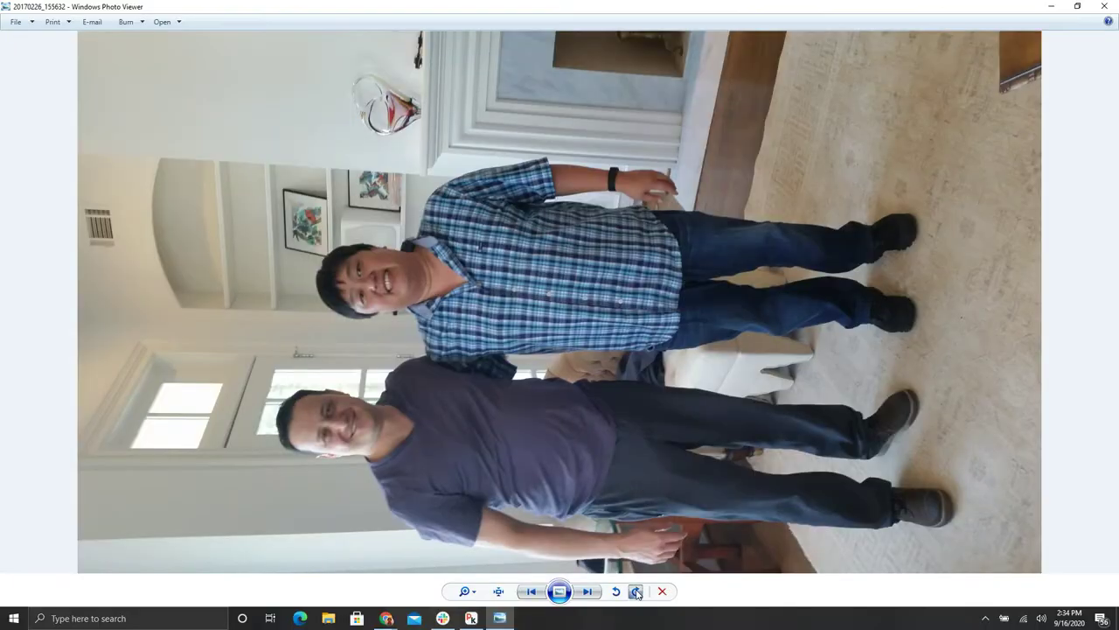
pyautogui.click(635, 591)
pyautogui.click(1105, 7)
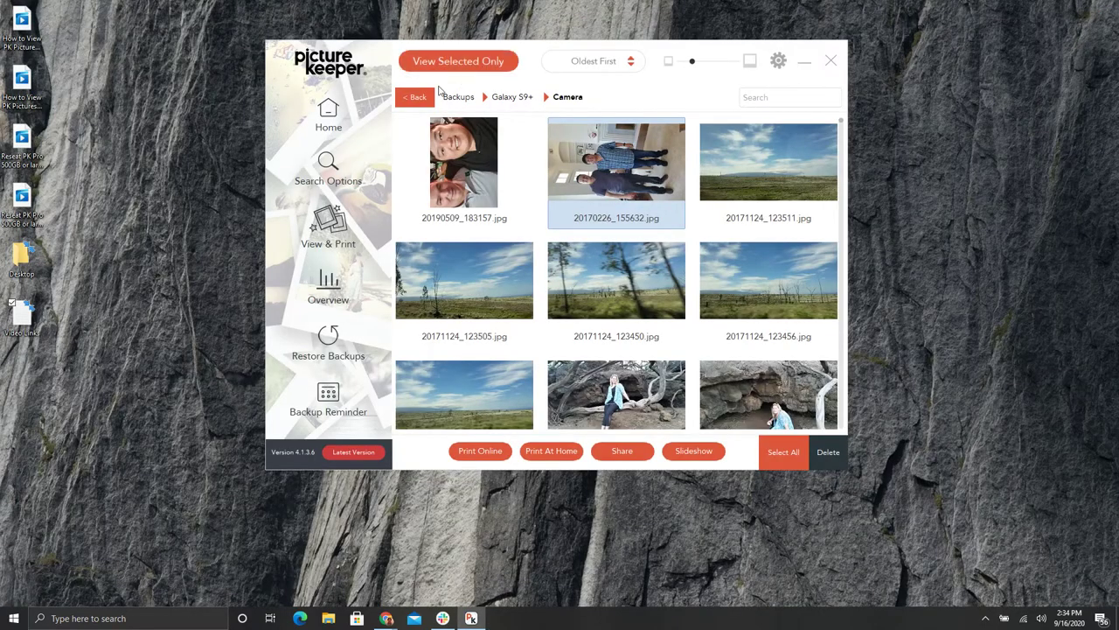
pyautogui.click(413, 100)
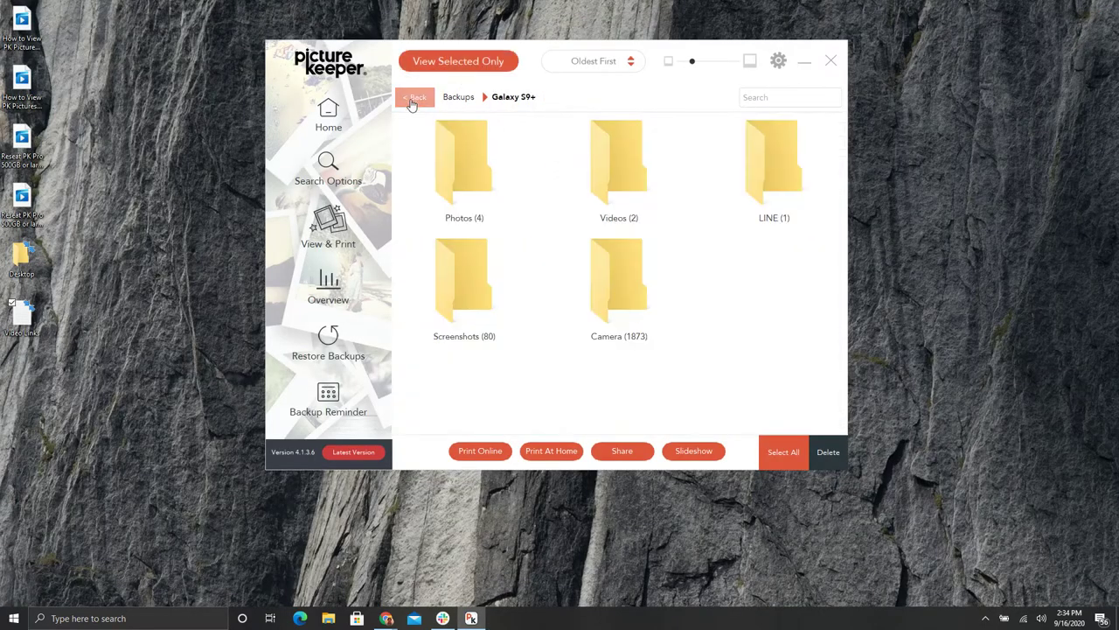
pyautogui.click(612, 297)
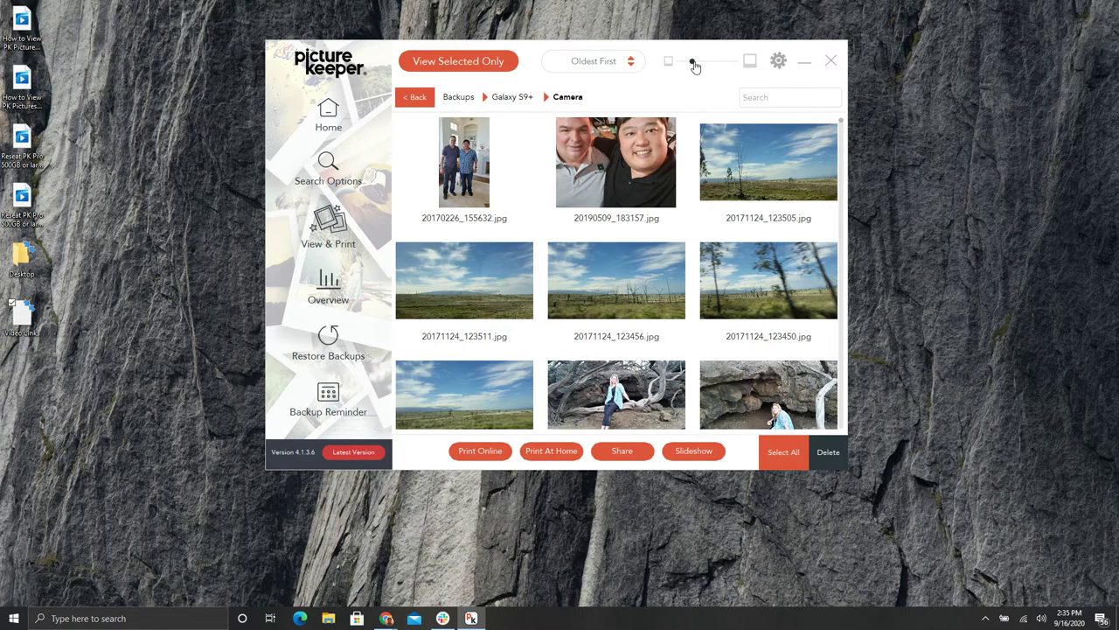
# - Shrink the thumbnails to five per row, then click into the Search box and away without searching
pyautogui.moveTo(692, 65)
pyautogui.mouseDown()
pyautogui.moveTo(741, 65)
pyautogui.moveTo(678, 65)
pyautogui.mouseUp()
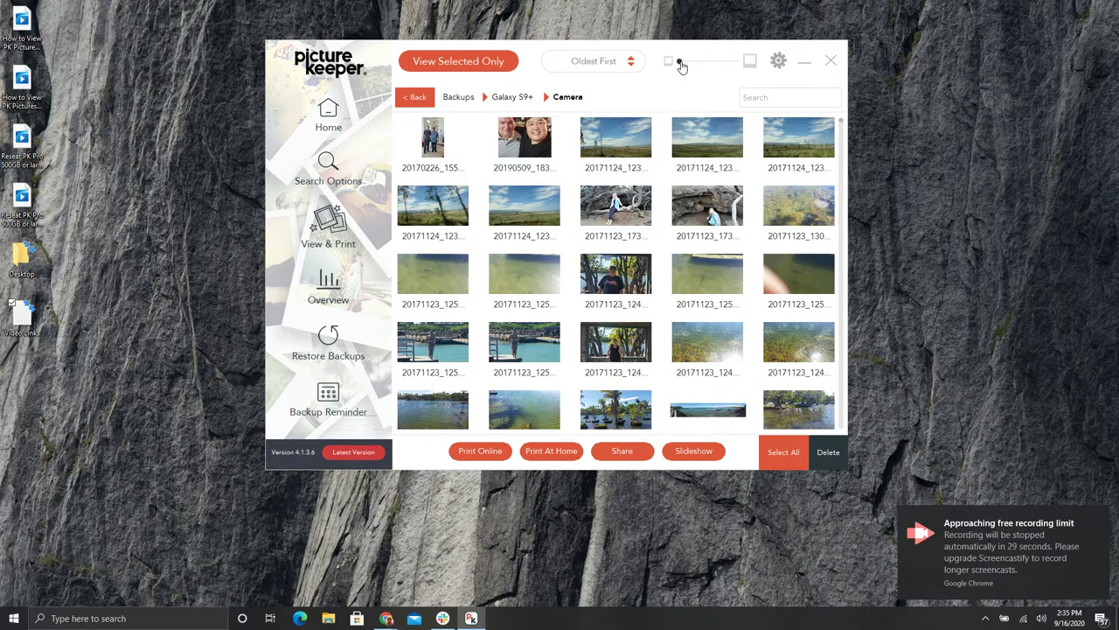
pyautogui.moveTo(681, 67)
pyautogui.mouseDown()
pyautogui.moveTo(692, 65)
pyautogui.moveTo(675, 63)
pyautogui.mouseUp()
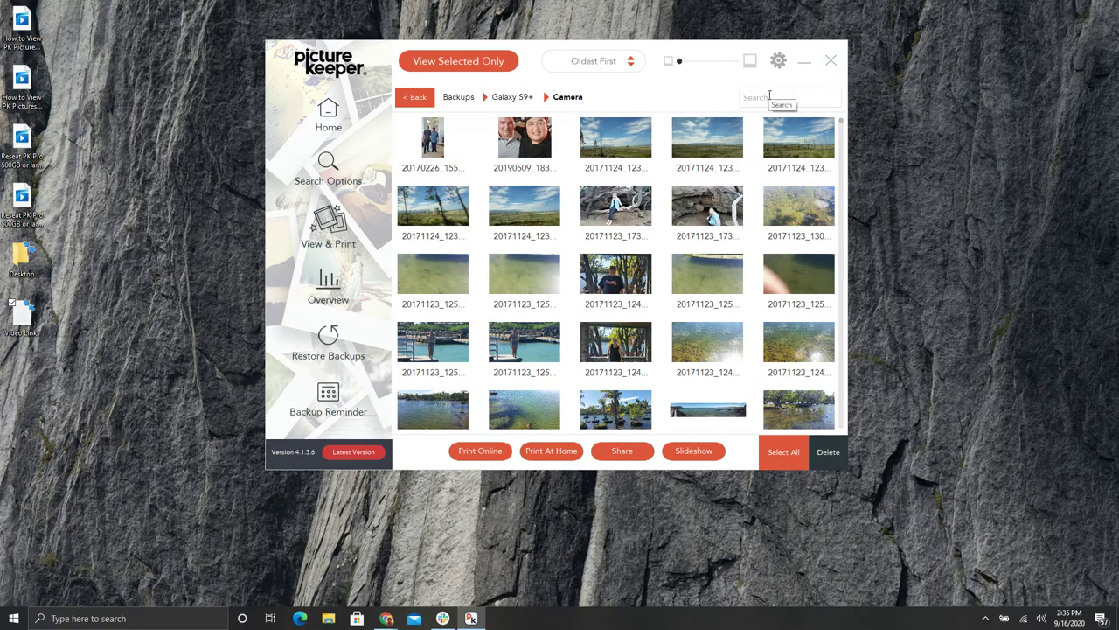
pyautogui.click(772, 96)
pyautogui.click(664, 101)
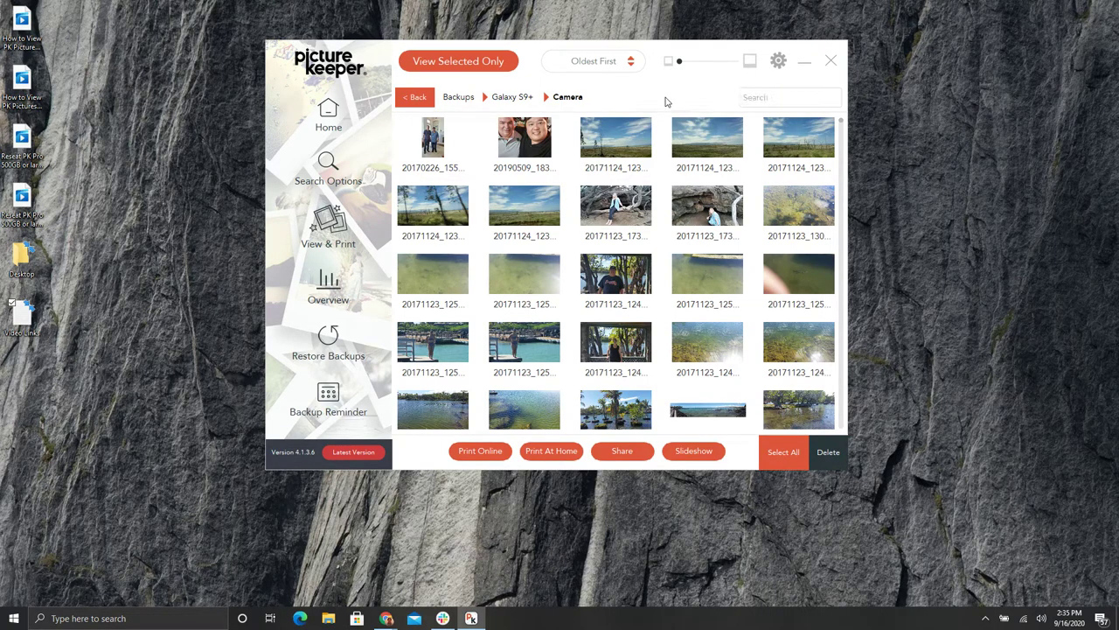